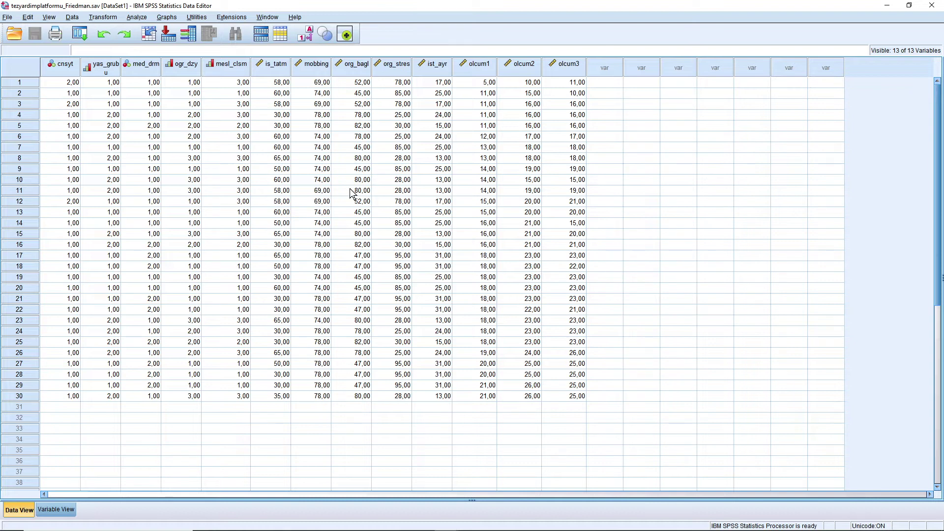
Step: Set up a nonparametric K Related Samples test with Ölçüm 1, Ölçüm 2 and Ölçüm 3 as the test variables
left_click(140, 18)
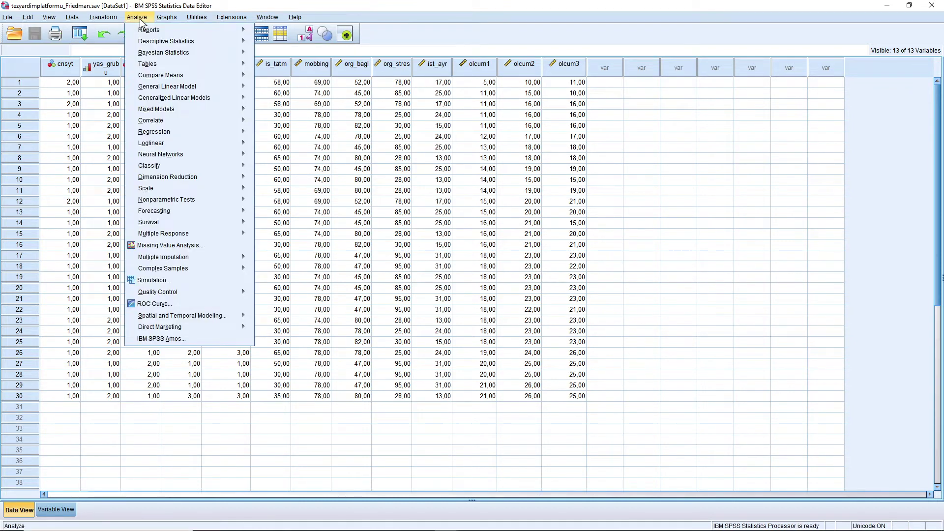
mouse_move(197, 200)
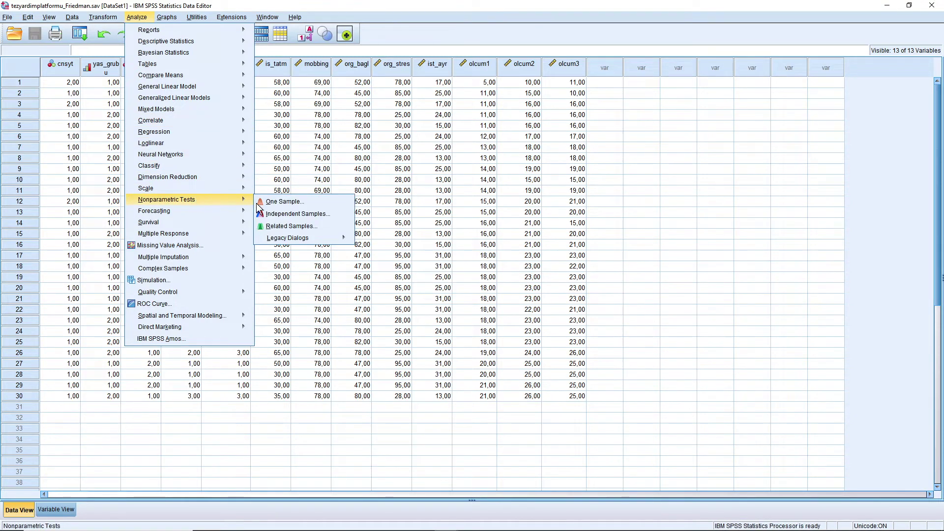
mouse_move(311, 240)
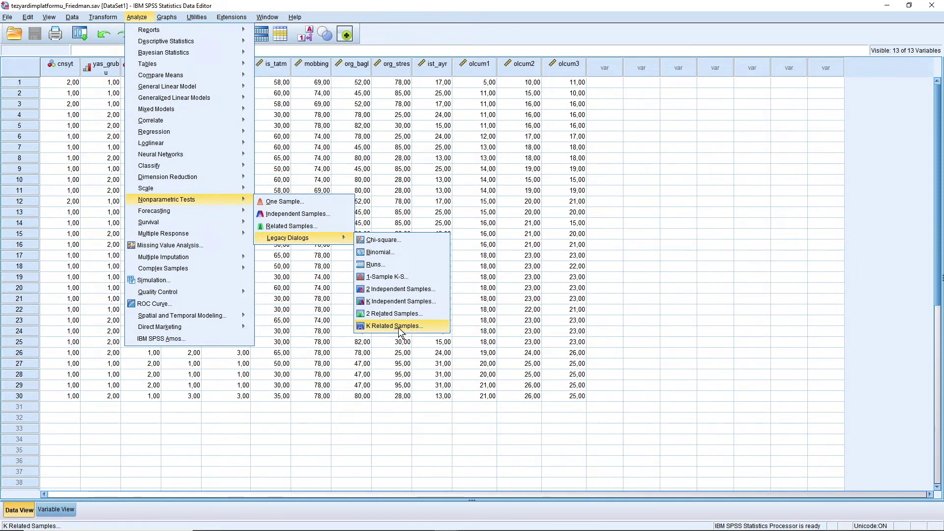
left_click(370, 326)
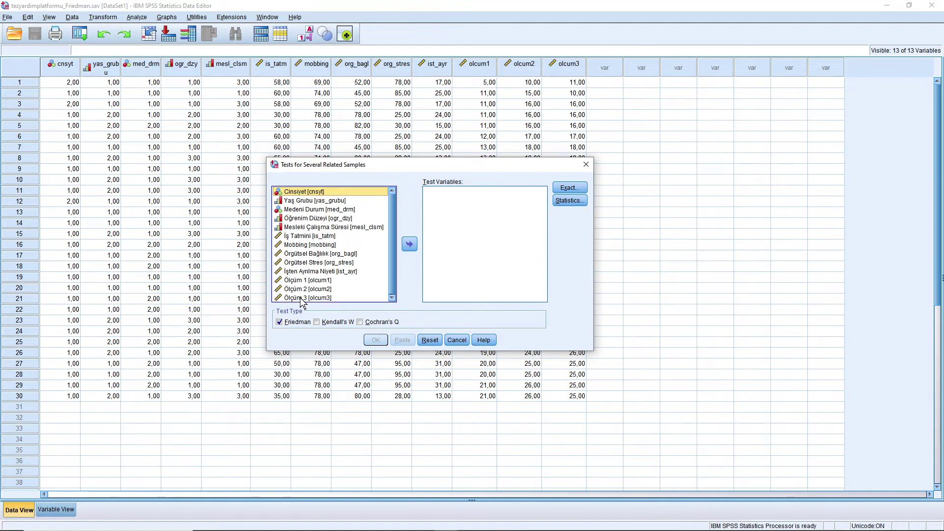
left_click(301, 280)
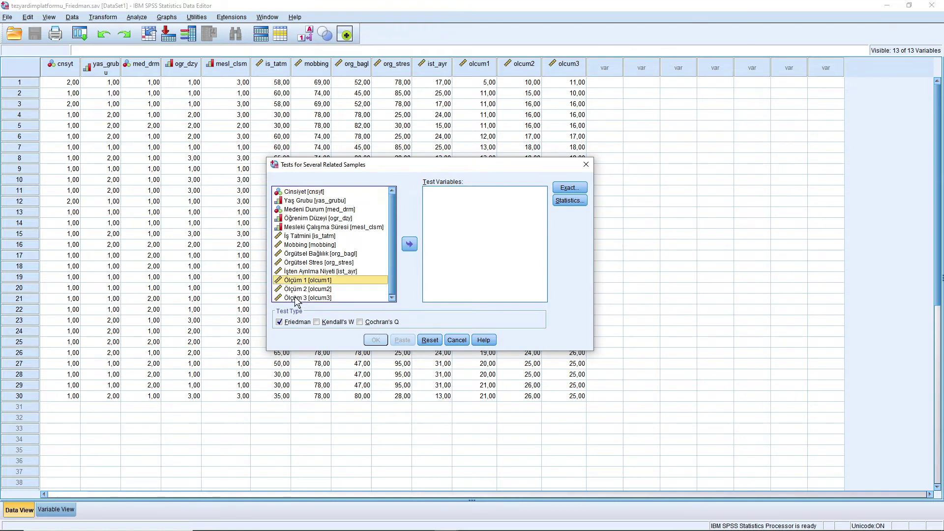
left_click(296, 297, "shift")
left_click(409, 244)
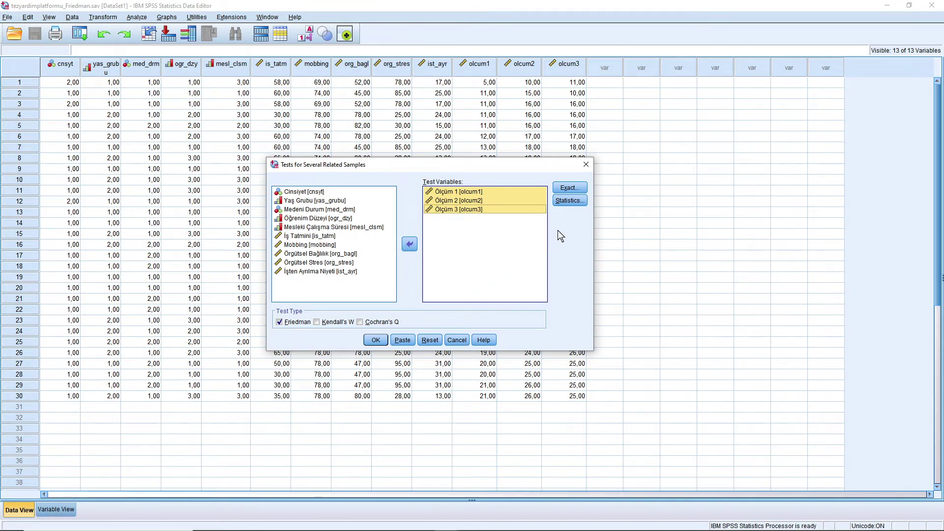
Step: Include quartiles in the statistics and run the Friedman test
left_click(578, 204)
left_click_drag(508, 231, 543, 247)
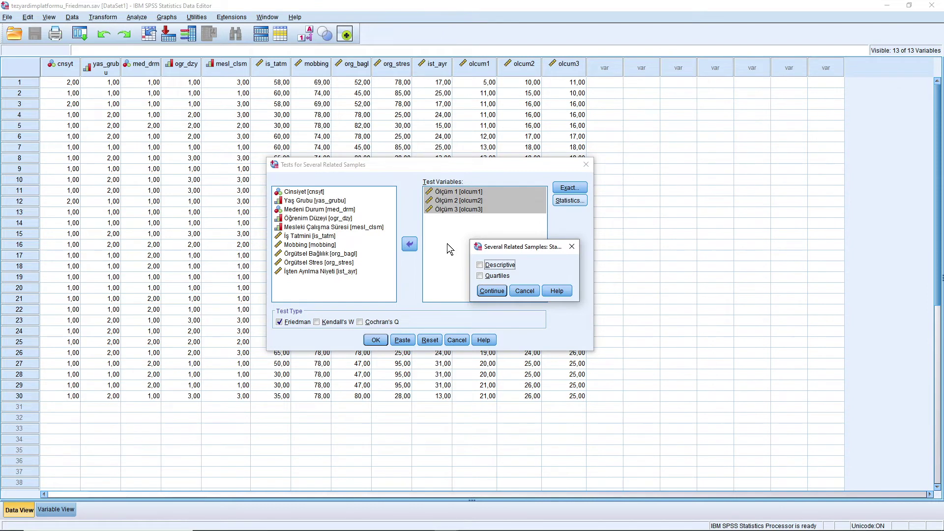
left_click(481, 276)
left_click(492, 291)
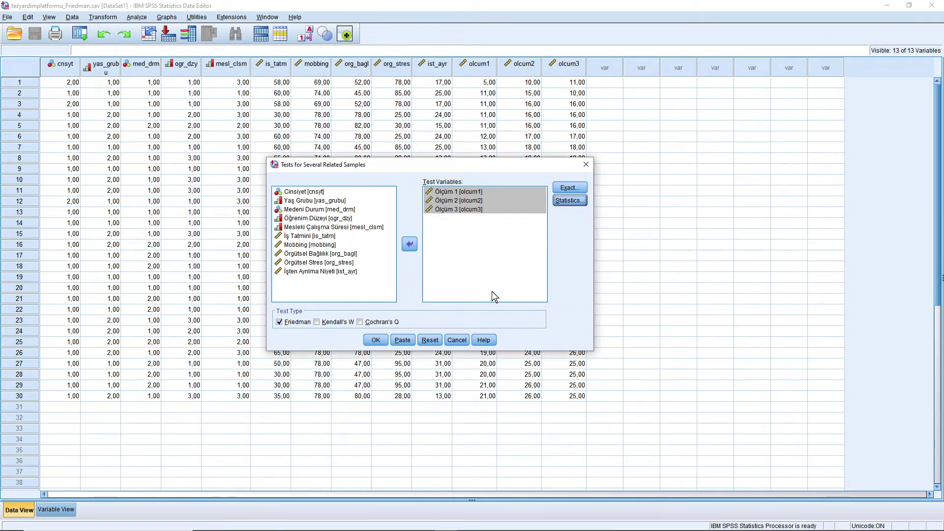
left_click(376, 339)
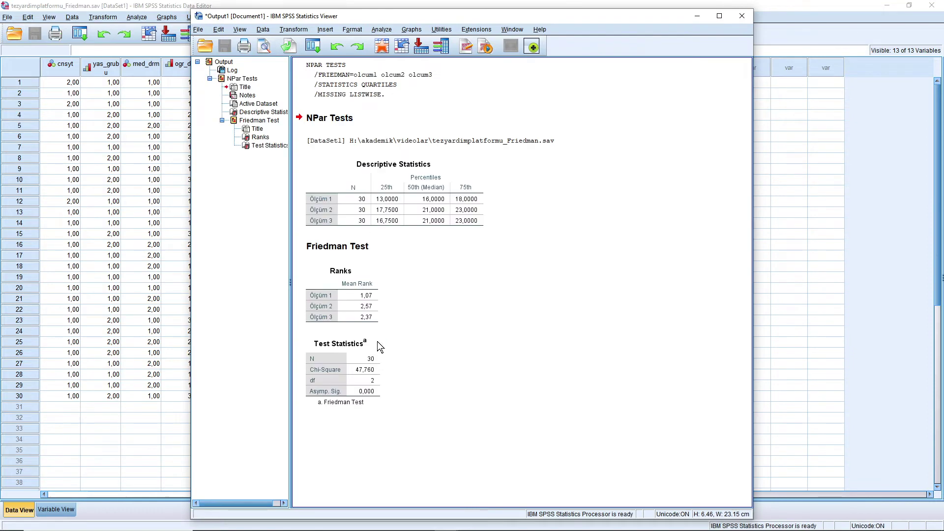
Step: Maximize the output window and examine the Friedman Ranks and Test Statistics tables, including the Asymp. Sig. value
left_click(719, 15)
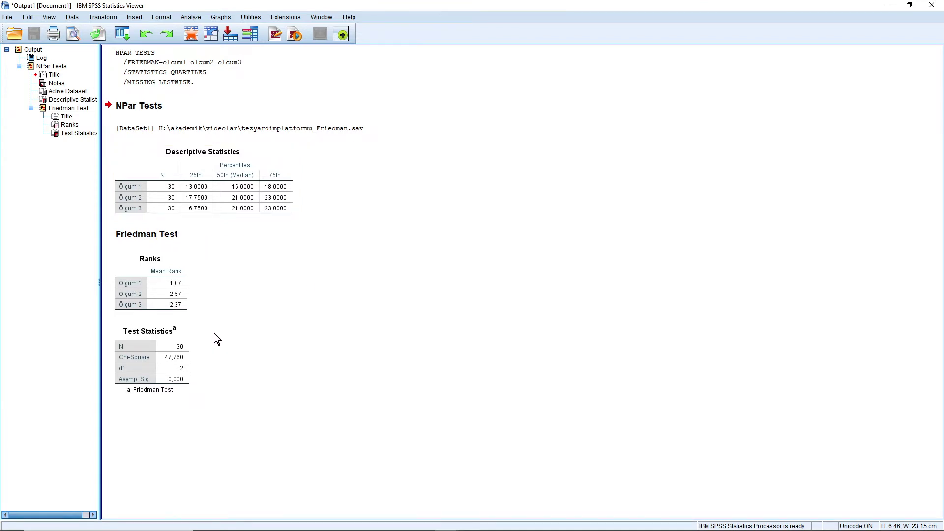
left_click(168, 308)
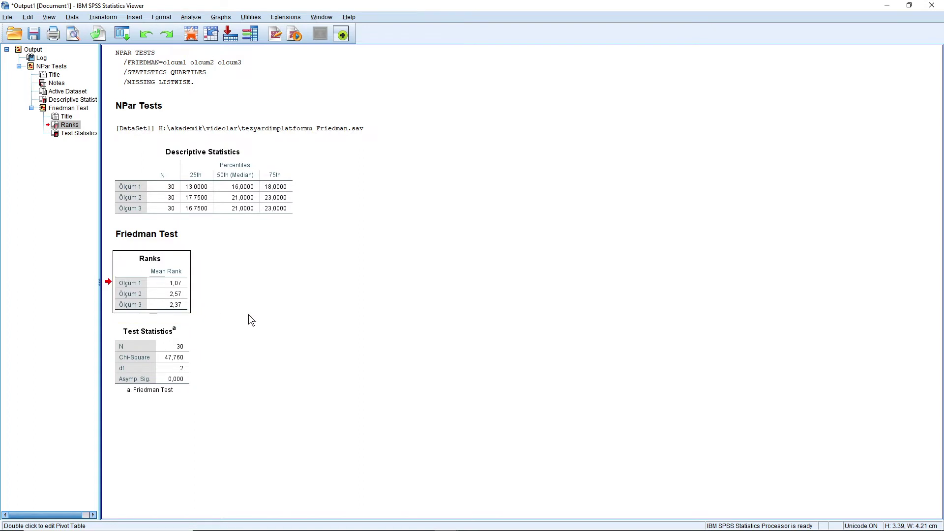
left_click(178, 364)
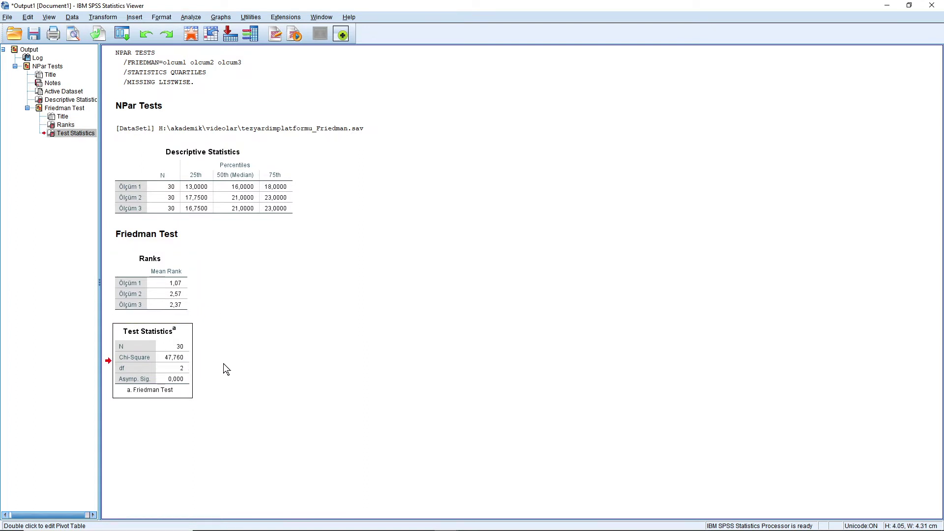
double_click(176, 381)
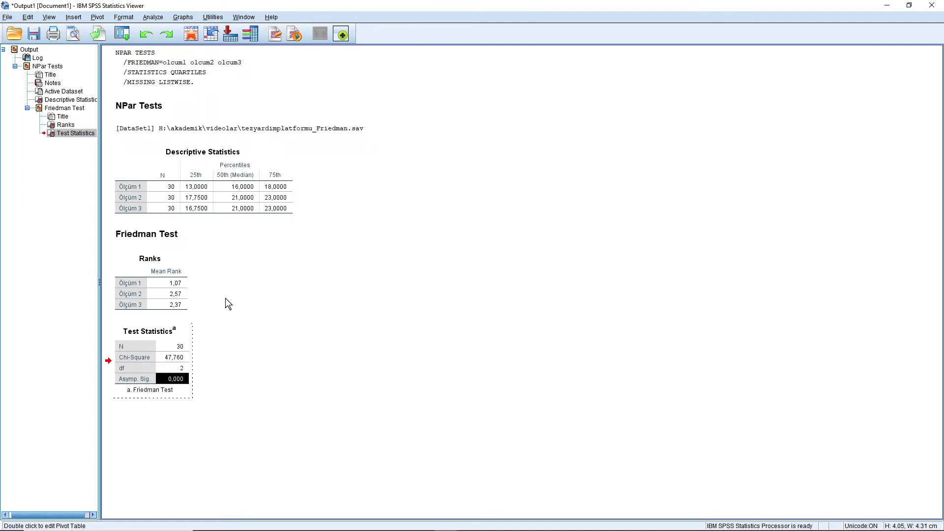
Step: Open the nonparametric legacy test for 2 Related Samples and enlarge its dialog so the variable names are fully readable
left_click(154, 19)
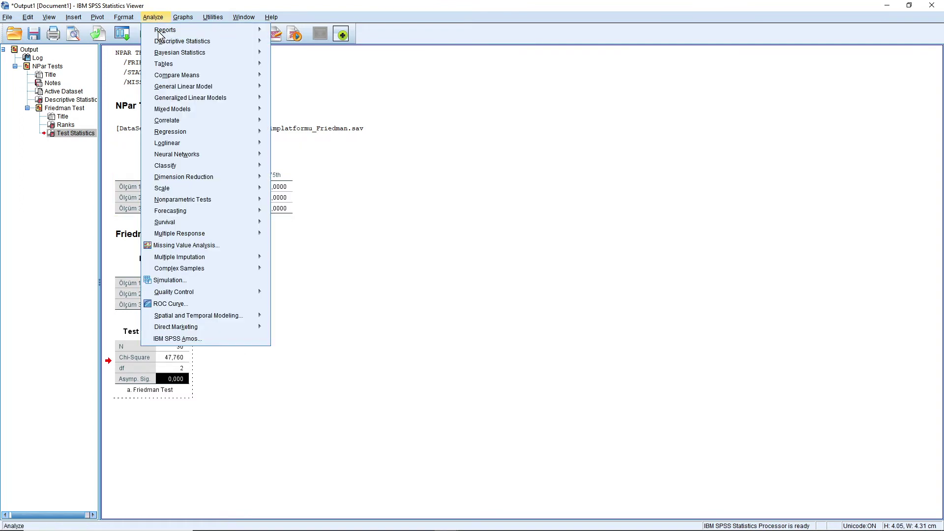
mouse_move(199, 203)
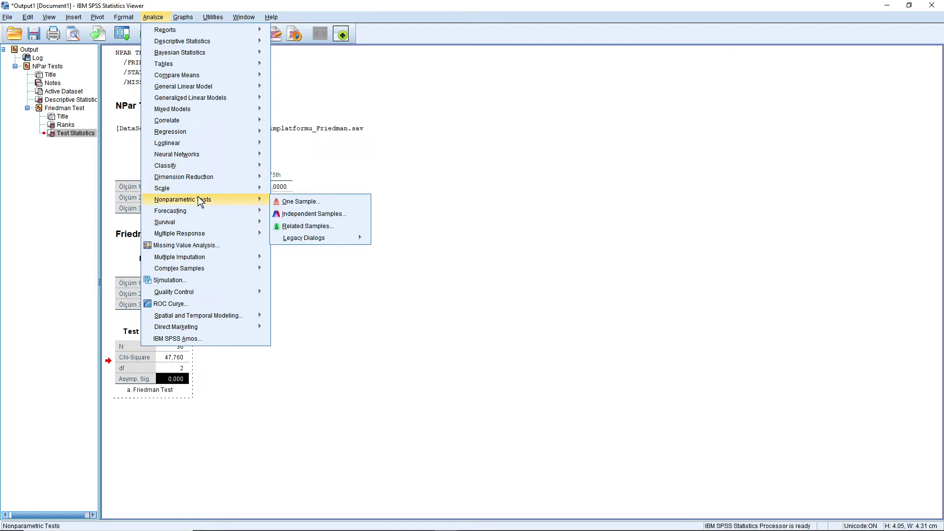
mouse_move(333, 234)
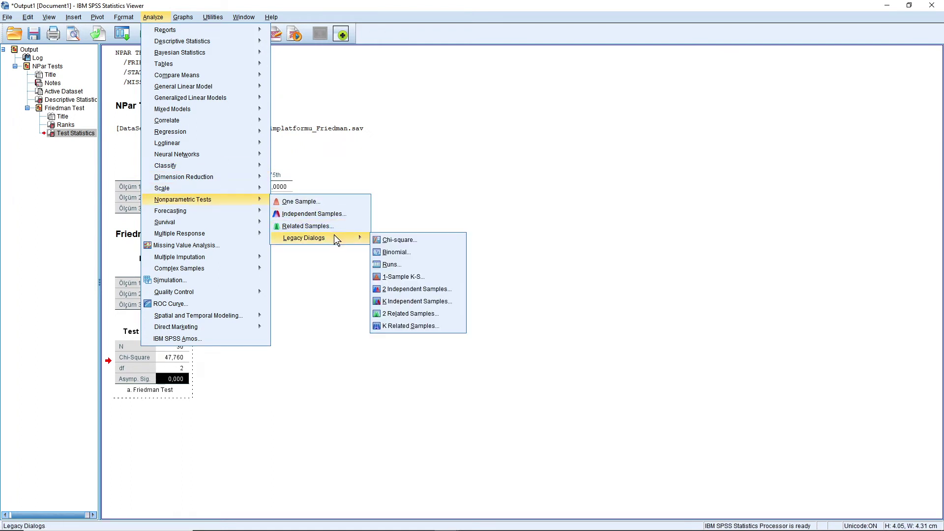
left_click(397, 313)
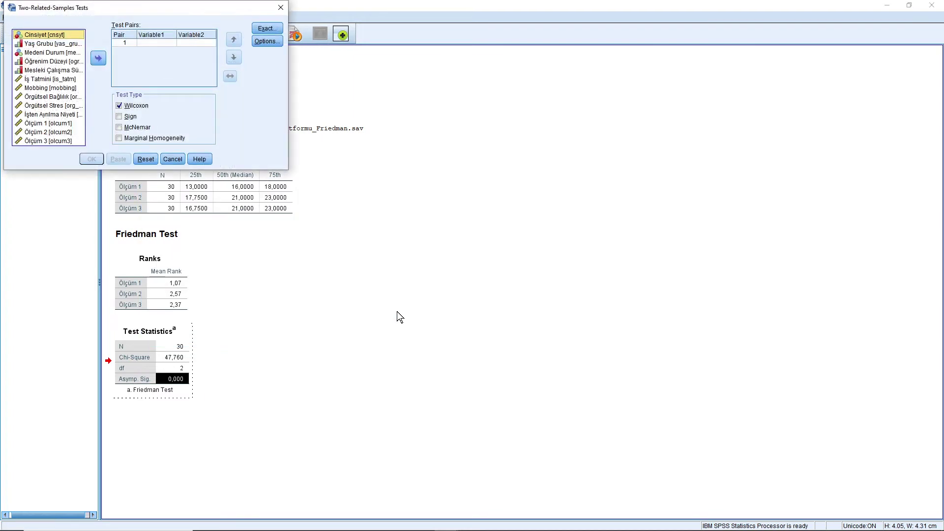
left_click_drag(190, 9, 495, 153)
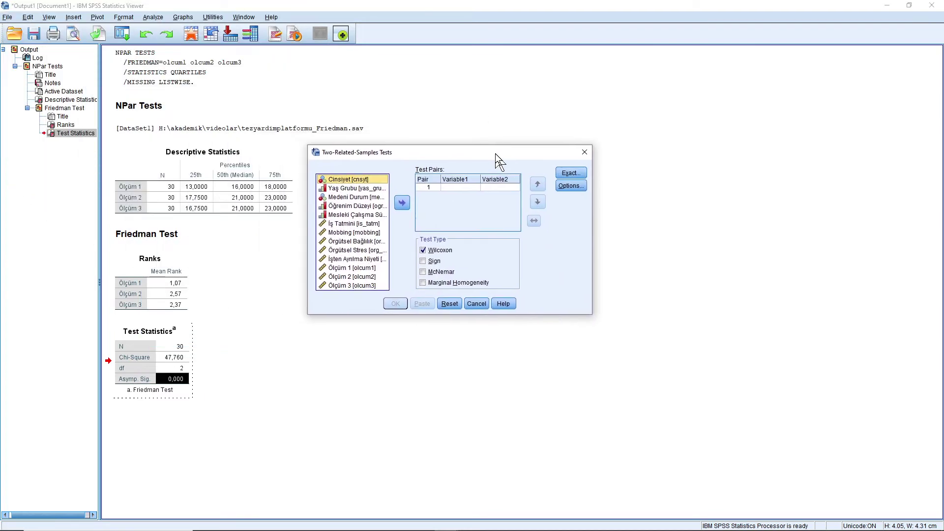
left_click_drag(591, 204, 707, 204)
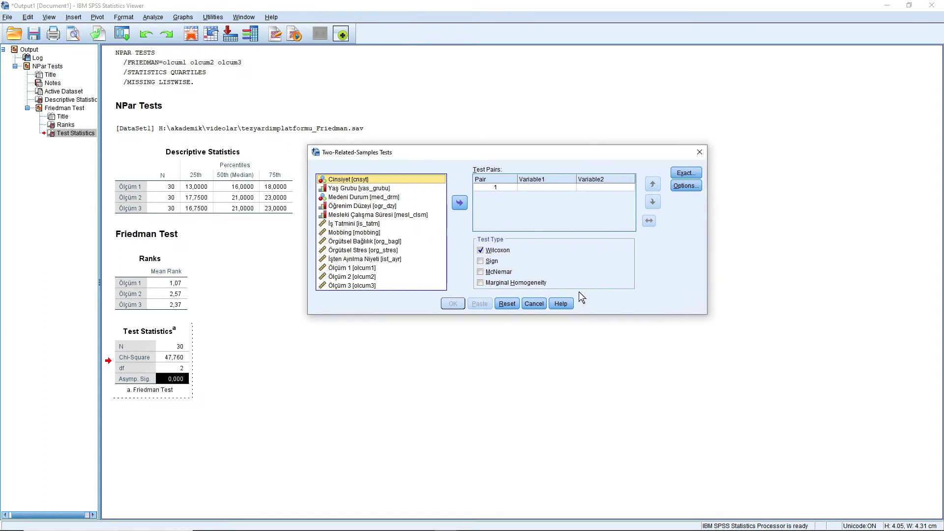
left_click_drag(599, 314, 600, 385)
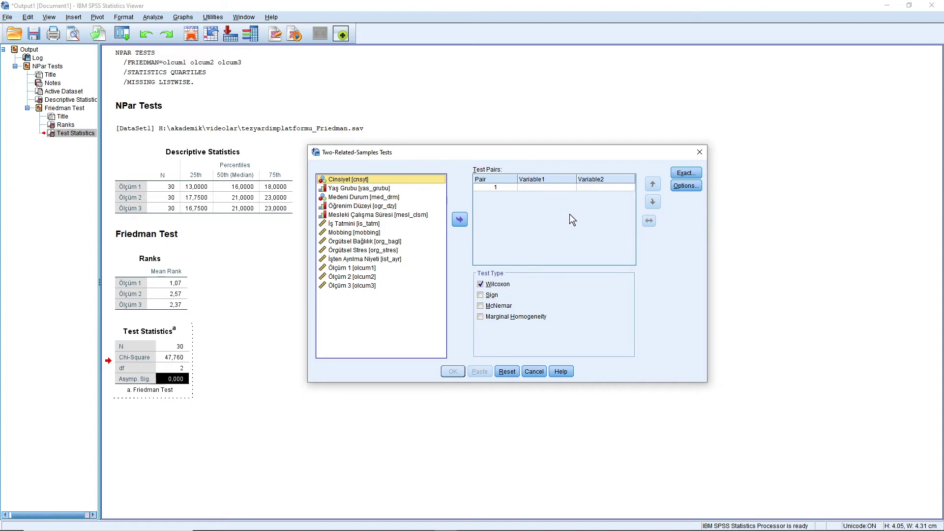
Step: Define the first test pair as Ölçüm 1 with Ölçüm 2
left_click(350, 268)
left_click(458, 221)
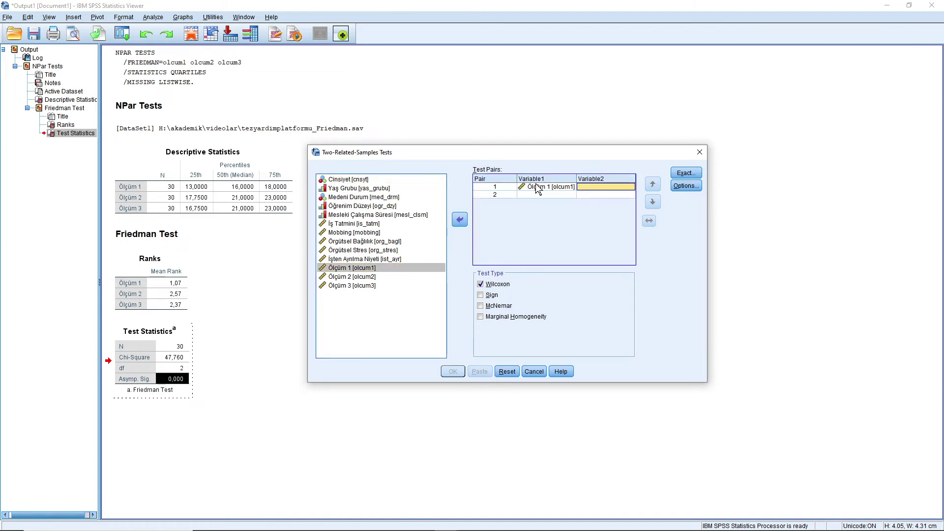
left_click(371, 276)
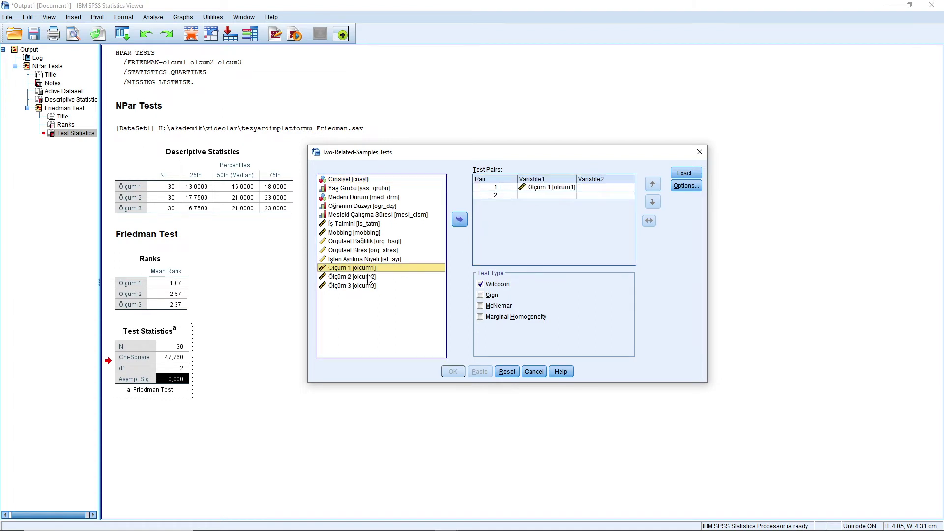
left_click(459, 220)
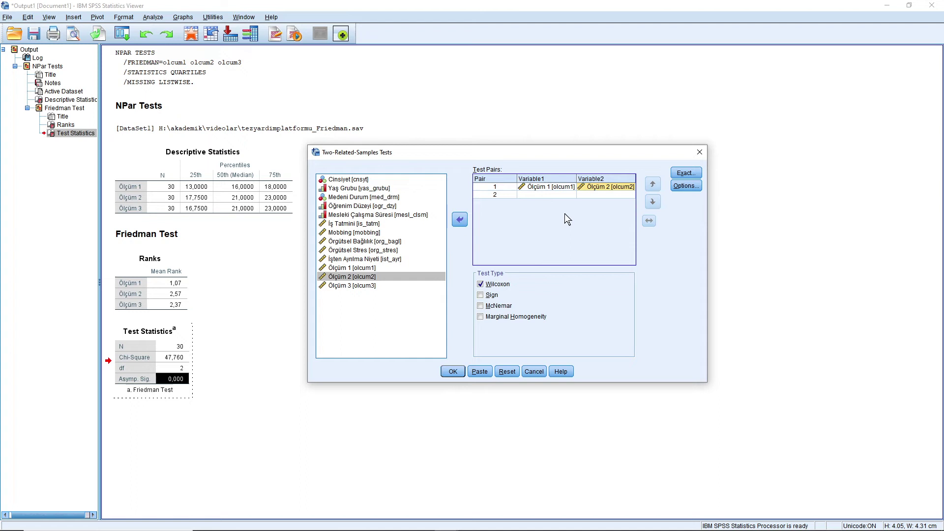
Step: Add Ölçüm 2 with Ölçüm 3 as the second test pair and run the Wilcoxon test
left_click(357, 277)
left_click(459, 220)
left_click(373, 285)
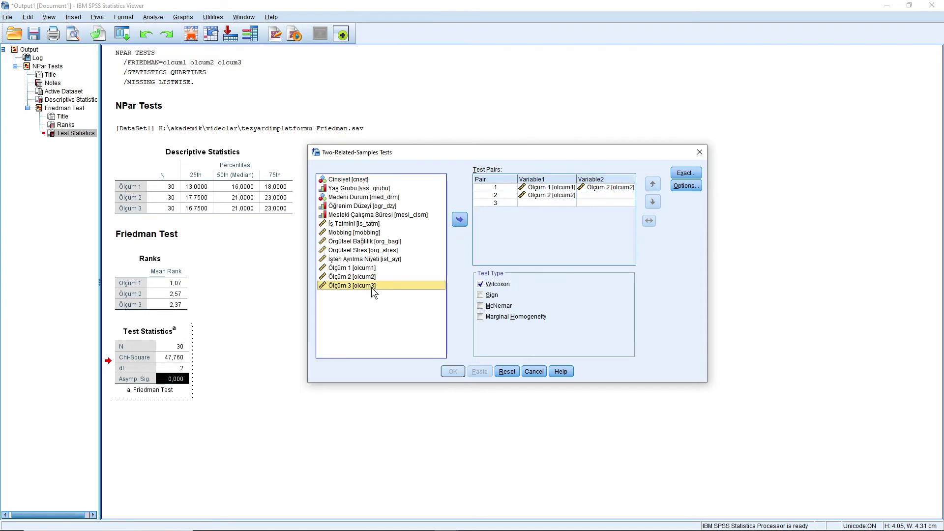
left_click(459, 220)
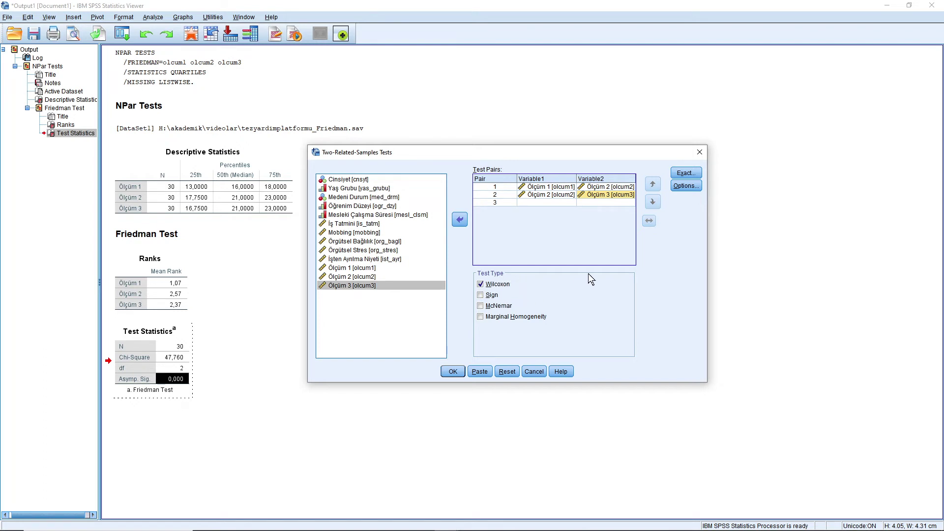
left_click(451, 372)
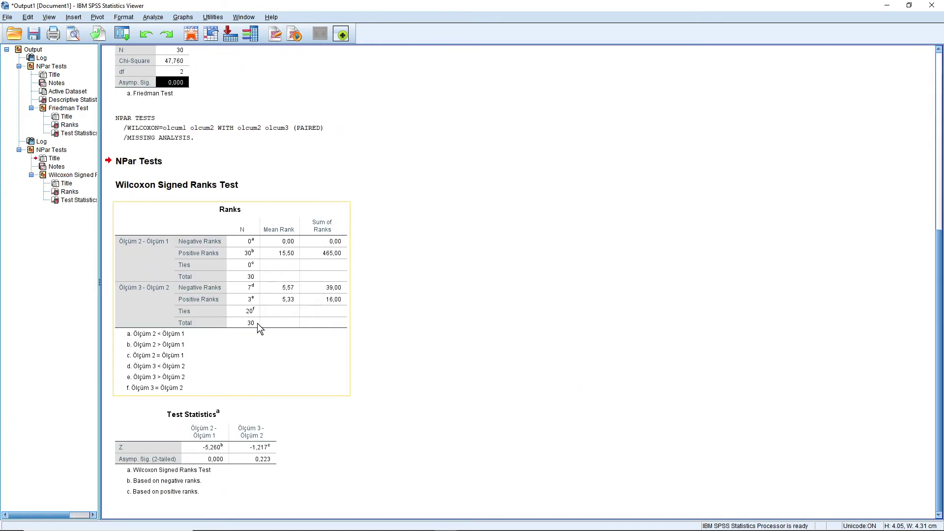
Step: Examine the Wilcoxon Ranks and Test Statistics tables and compare them with the Friedman mean ranks and test statistics
scroll(261, 481, "up", 1)
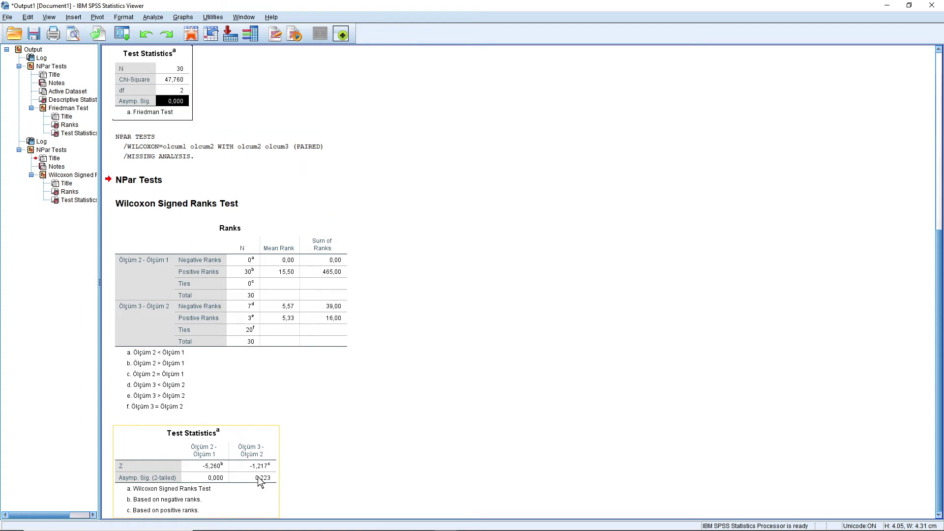
left_click(236, 489)
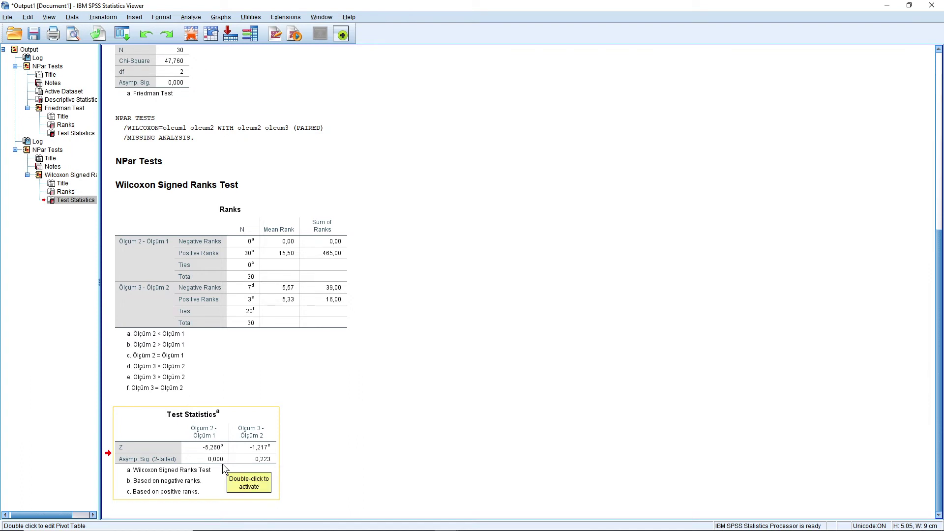
scroll(231, 368, "up", 5)
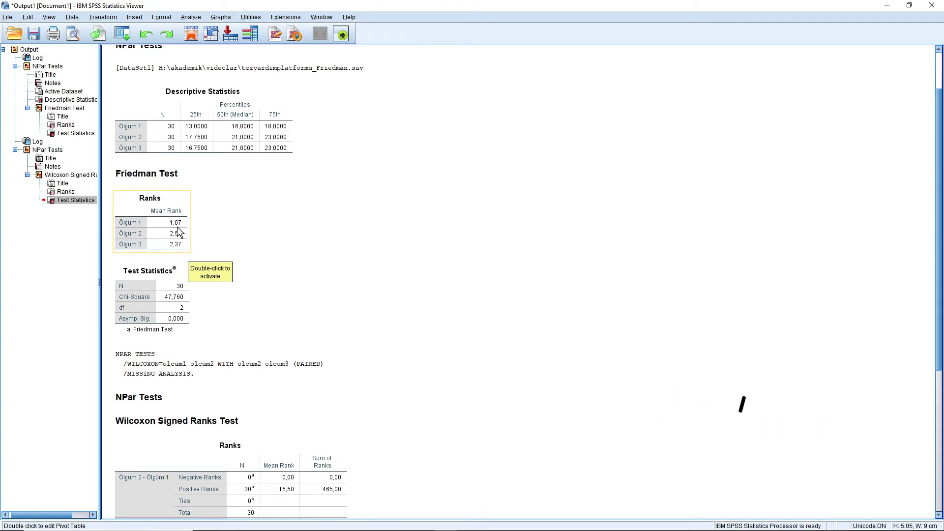
scroll(315, 291, "down", 3)
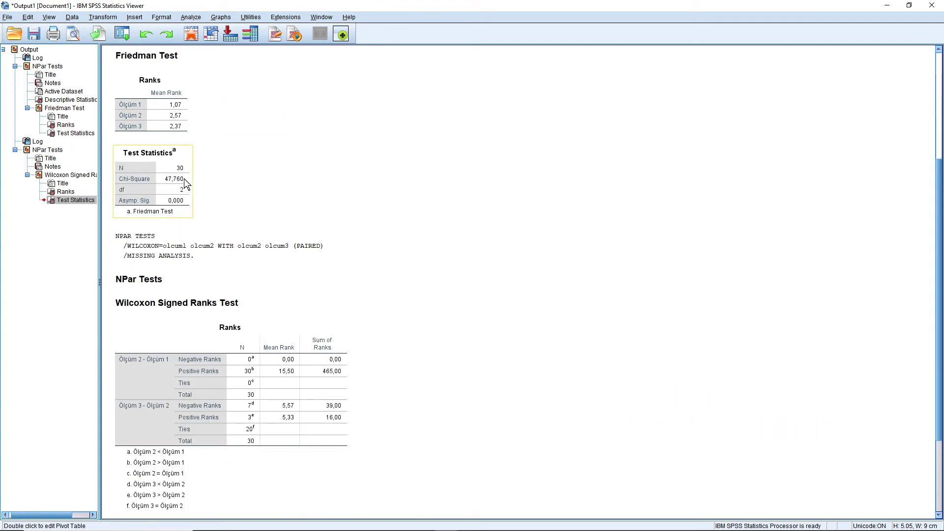
scroll(214, 362, "down", 3)
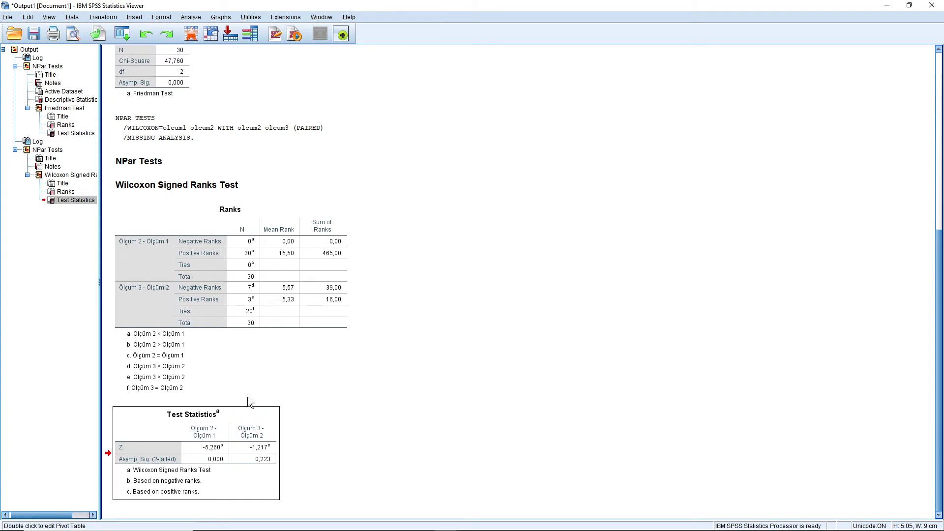
scroll(246, 393, "up", 5)
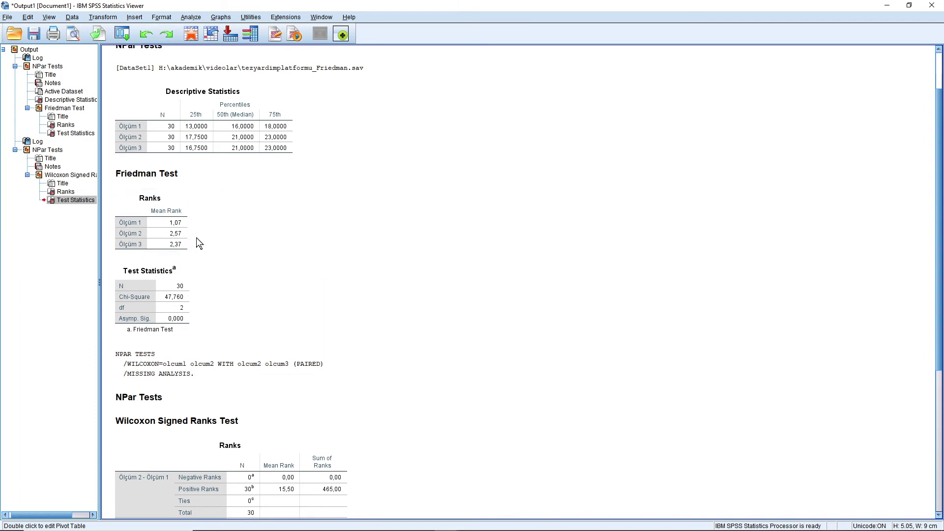
scroll(350, 314, "down", 5)
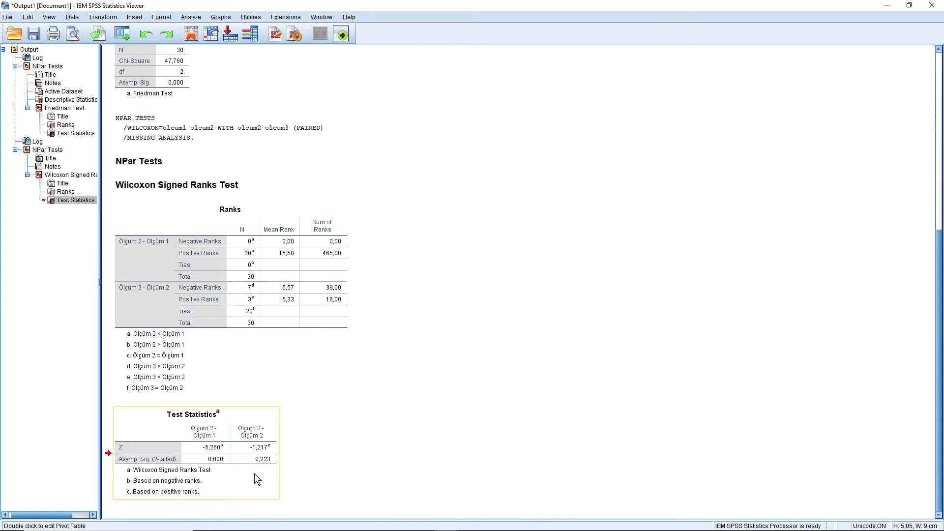
scroll(311, 394, "up", 8)
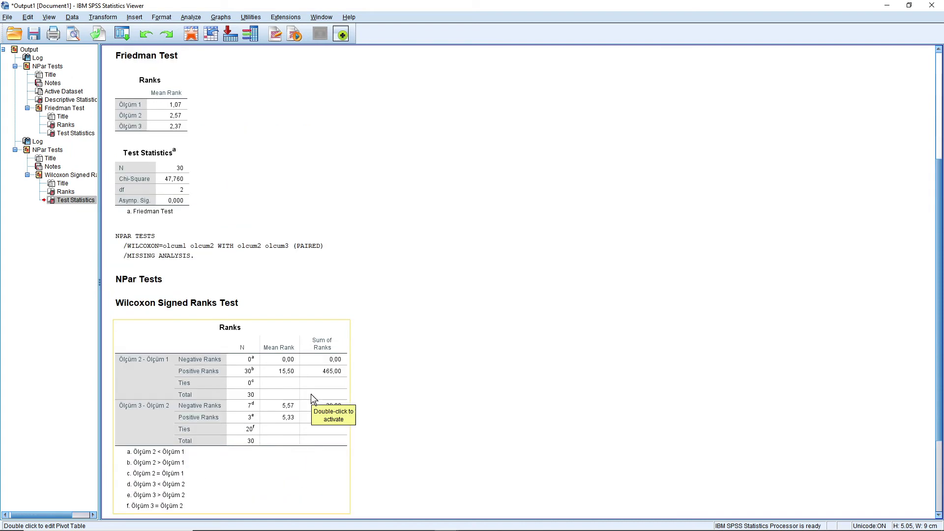
scroll(276, 352, "down", 3)
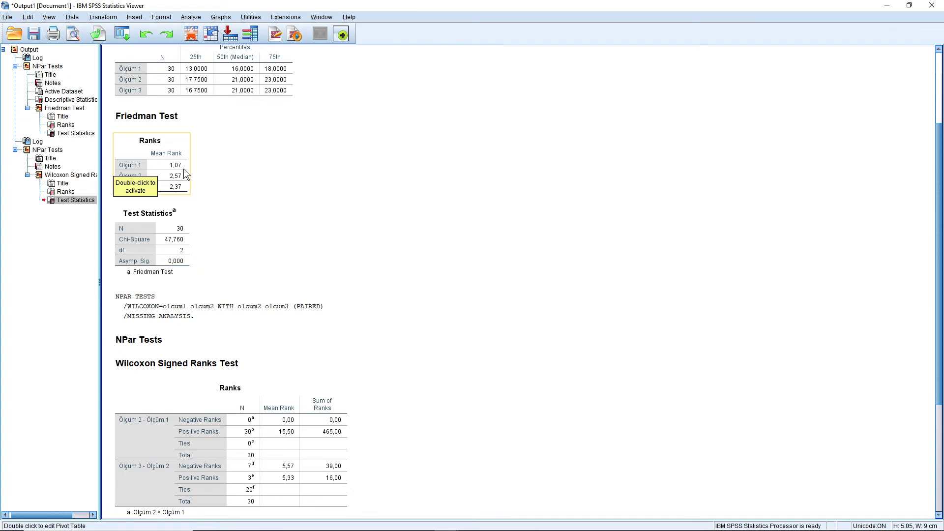
Step: Activate the Friedman Ranks table and review its mean ranks against the pairwise Wilcoxon ranks and significance values
double_click(174, 197)
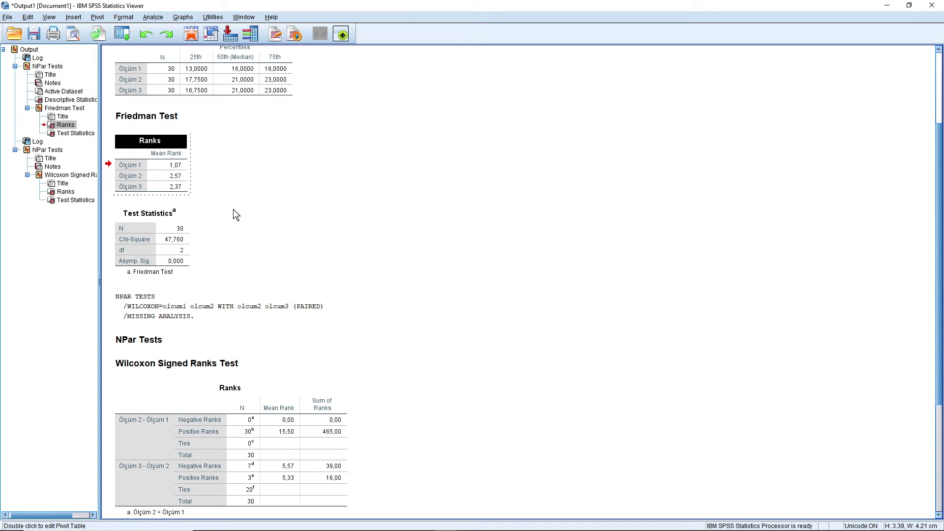
scroll(234, 208, "down", 5)
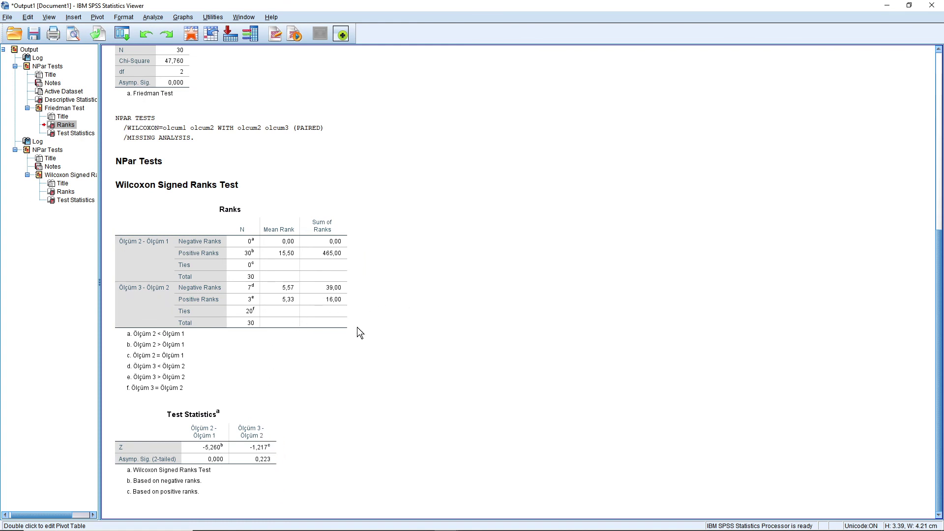
scroll(319, 339, "up", 5)
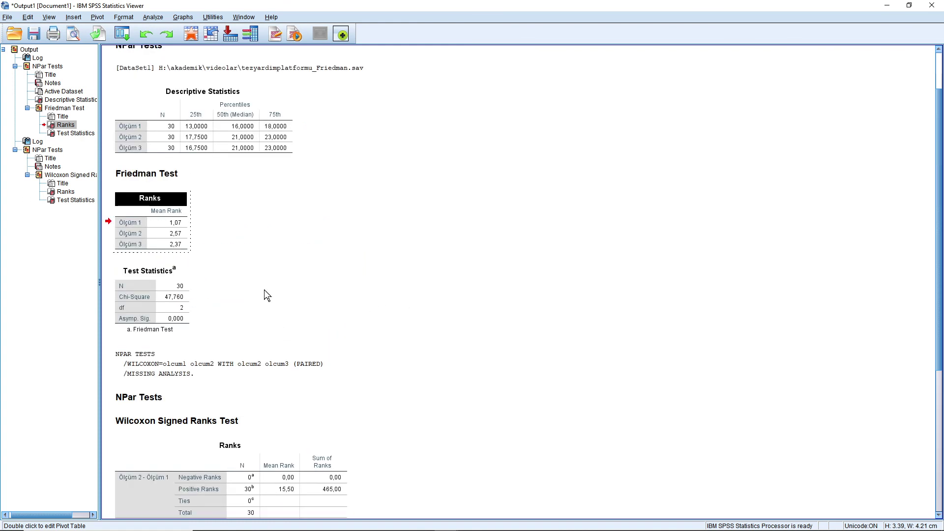
scroll(332, 323, "down", 5)
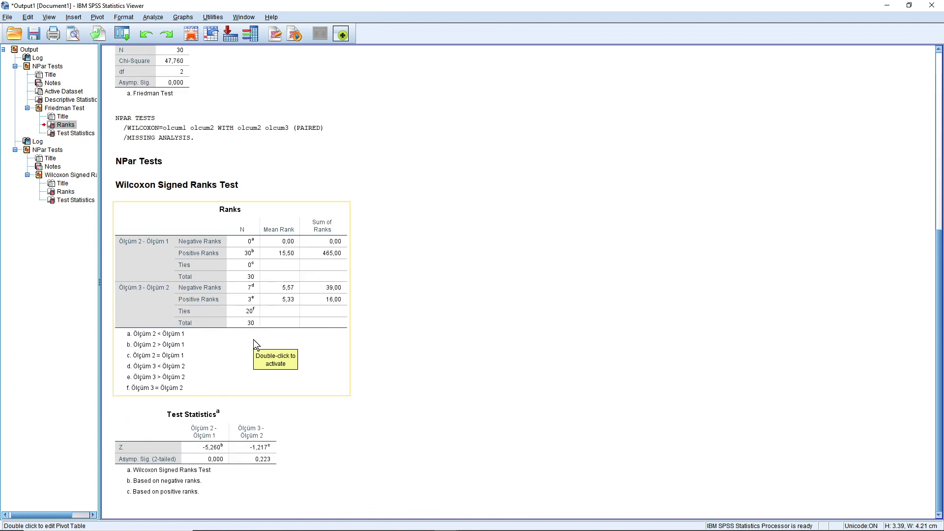
scroll(450, 300, "up", 5)
scroll(329, 303, "down", 1)
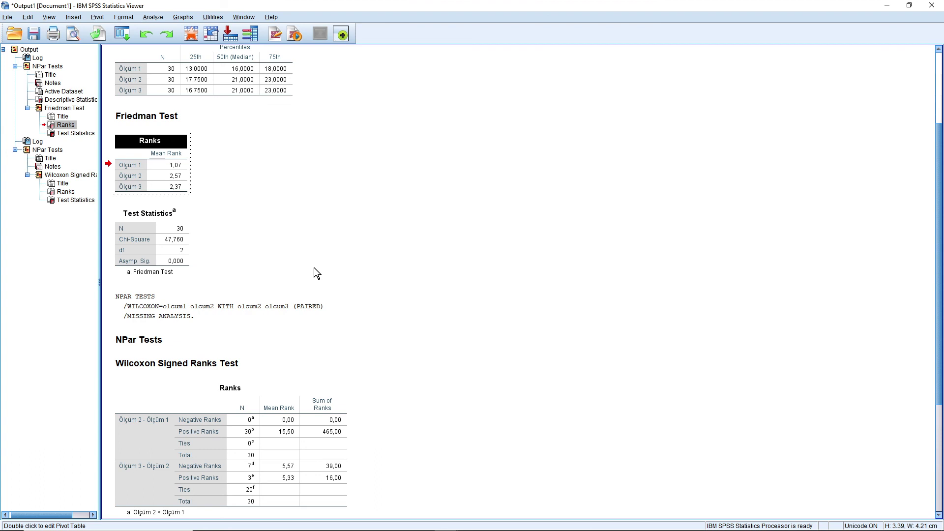
scroll(322, 276, "down", 4)
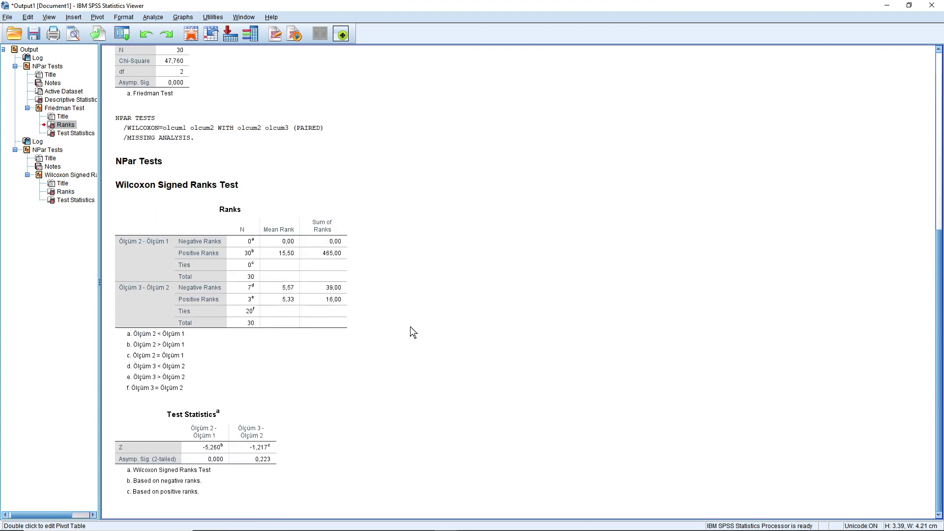